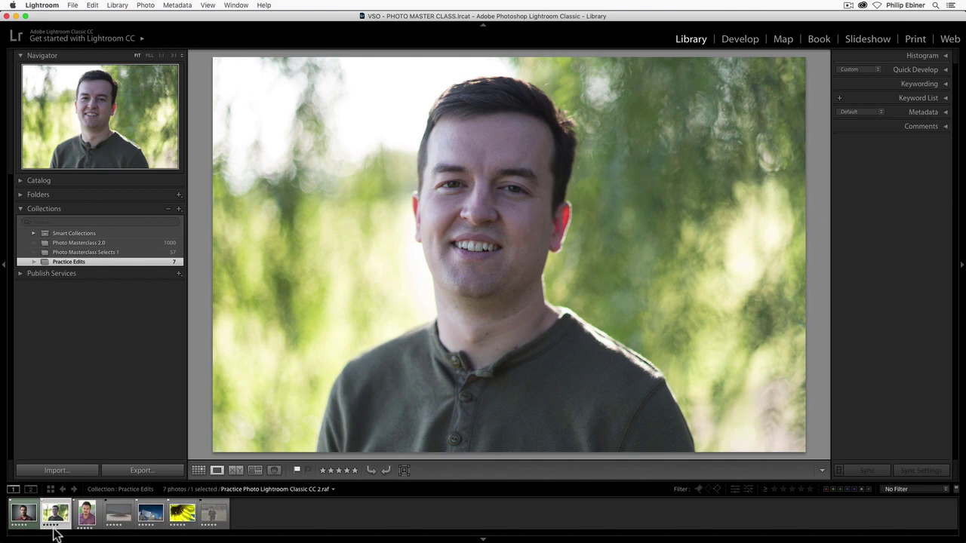
Open the smiling-man portrait in the Develop module
click(735, 39)
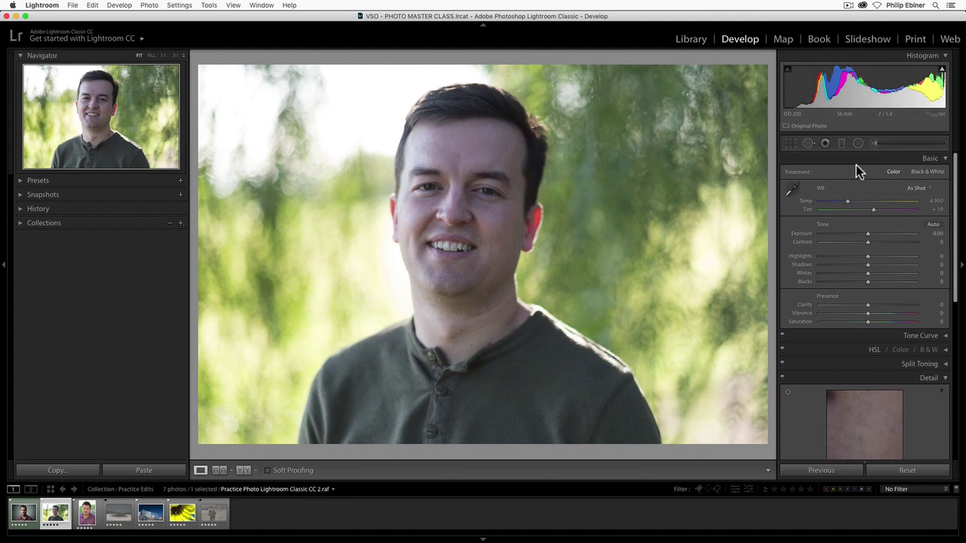
Collapse the Detail and Basic panels, after briefly re-expanding Basic and Tone Curve
click(944, 378)
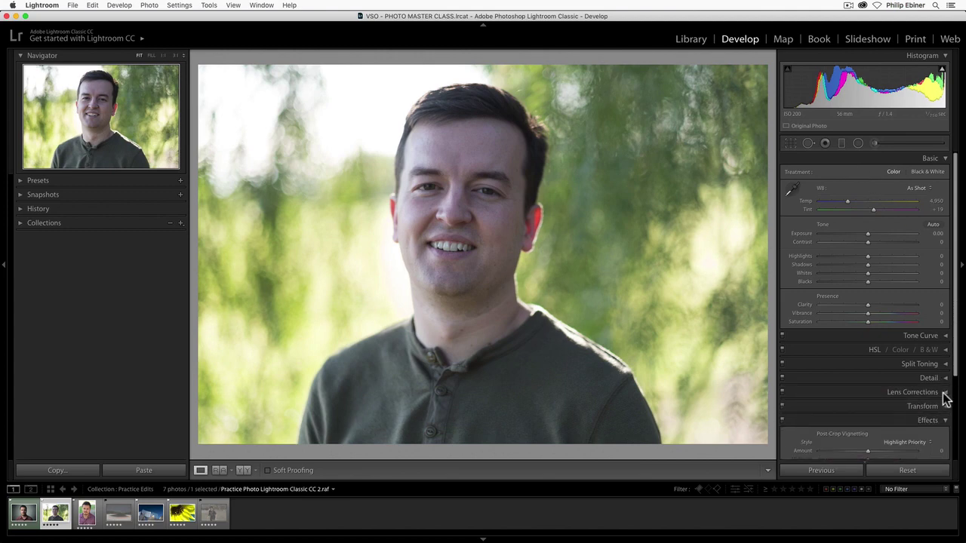
click(946, 159)
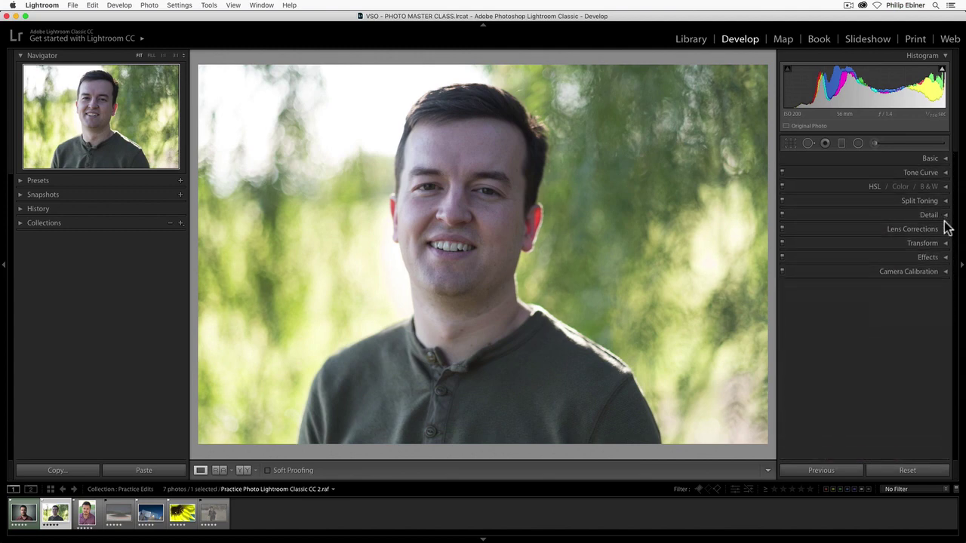
click(945, 158)
click(946, 158)
click(945, 172)
click(946, 172)
Hide the left panels, the module picker and the filmstrip so the portrait is larger
click(3, 269)
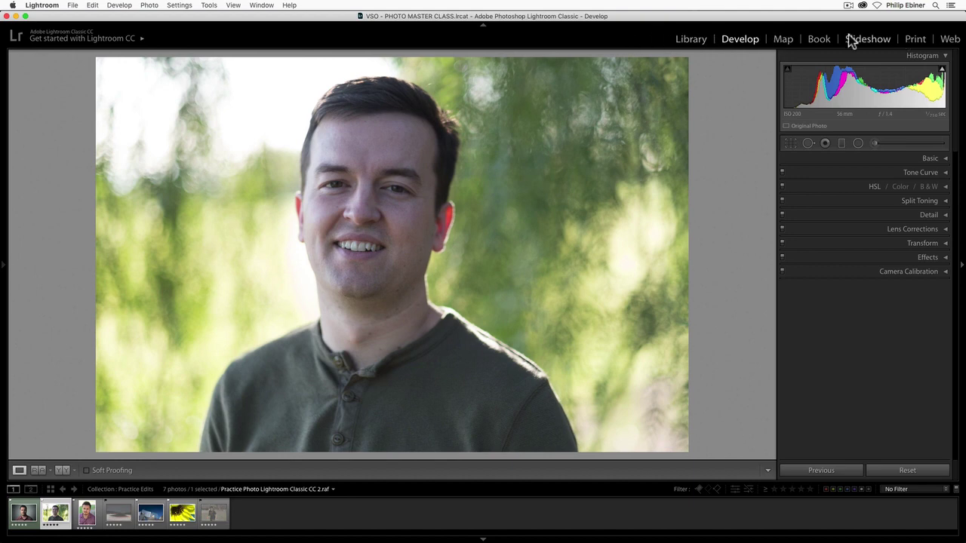
click(482, 29)
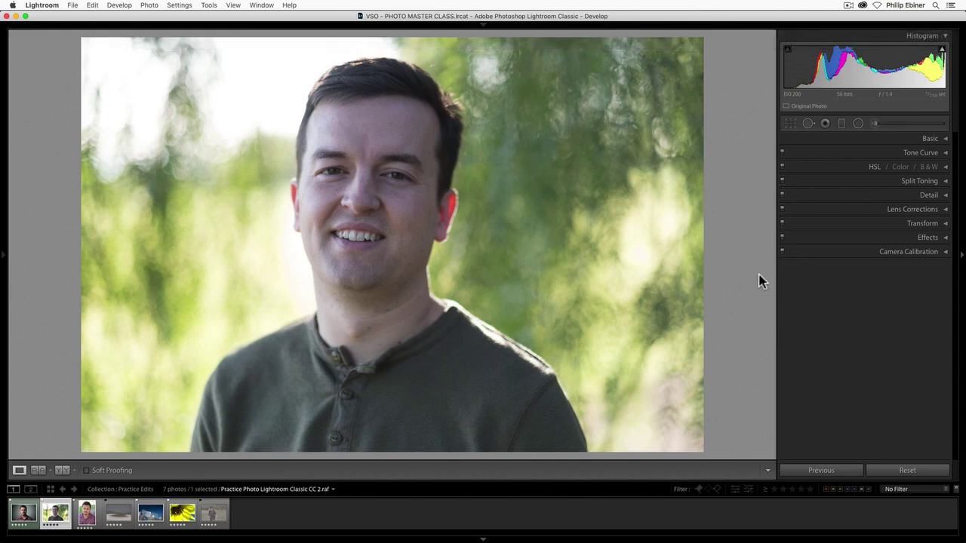
click(483, 539)
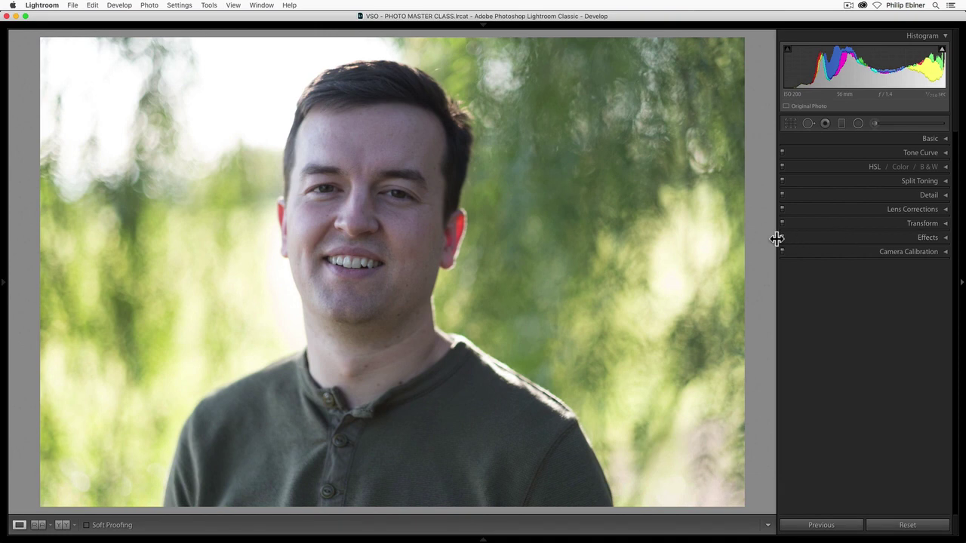
Open Crop & Straighten on the portrait and pull the top-right crop corner inward
click(791, 126)
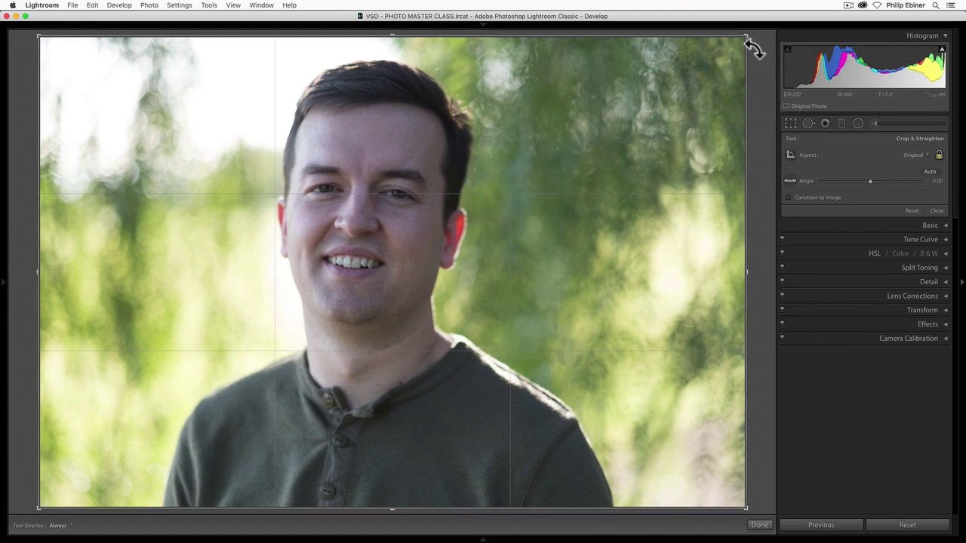
mouse_move(747, 53)
mouse_down()
mouse_move(745, 64)
mouse_move(782, 43)
mouse_move(702, 76)
mouse_move(799, 33)
mouse_up()
Unlock the aspect, crop to a wide strip framing the man's face, and apply it
click(940, 156)
mouse_move(754, 42)
mouse_down()
mouse_move(612, 89)
mouse_move(414, 25)
mouse_move(752, 33)
mouse_move(750, 189)
mouse_up()
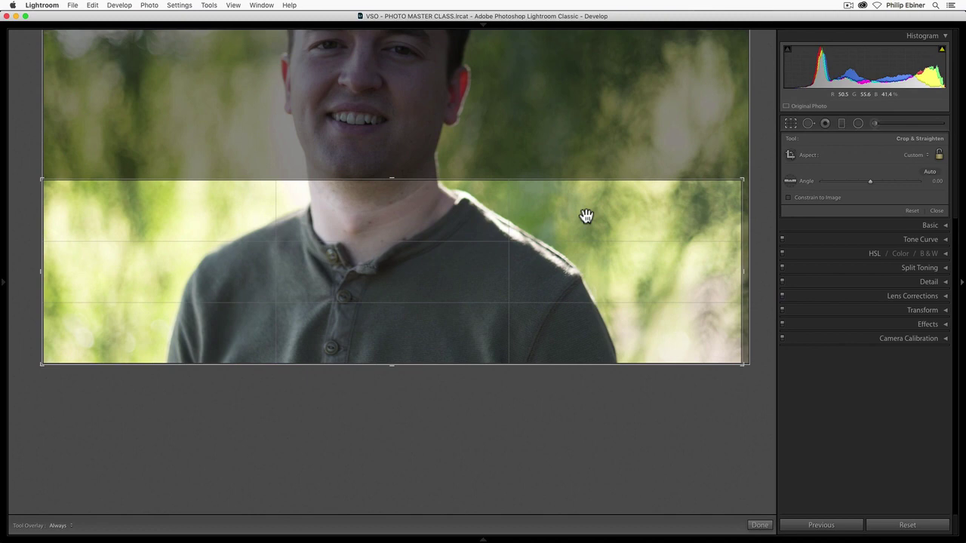
drag(750, 190, 717, 176)
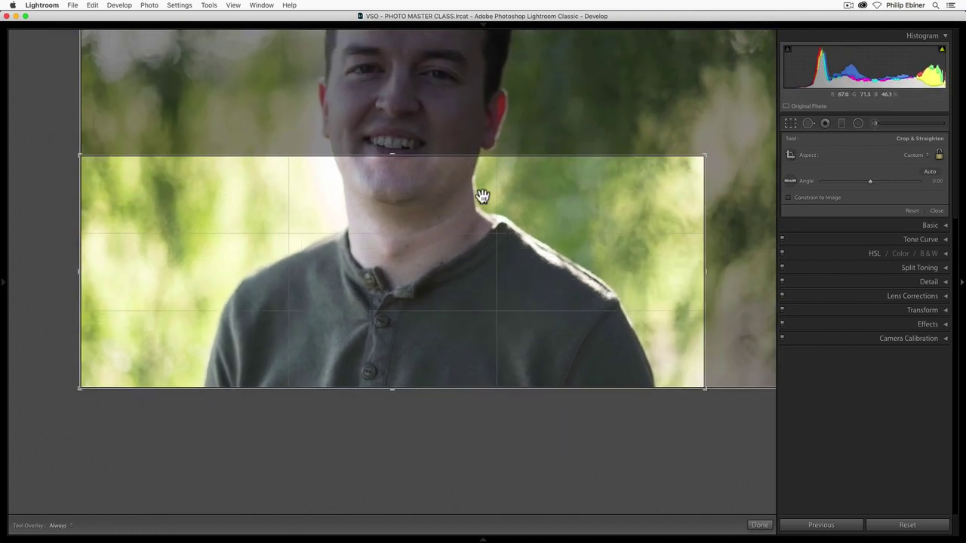
mouse_move(478, 194)
mouse_down()
mouse_move(433, 295)
mouse_move(488, 375)
mouse_move(535, 371)
mouse_move(368, 355)
mouse_up()
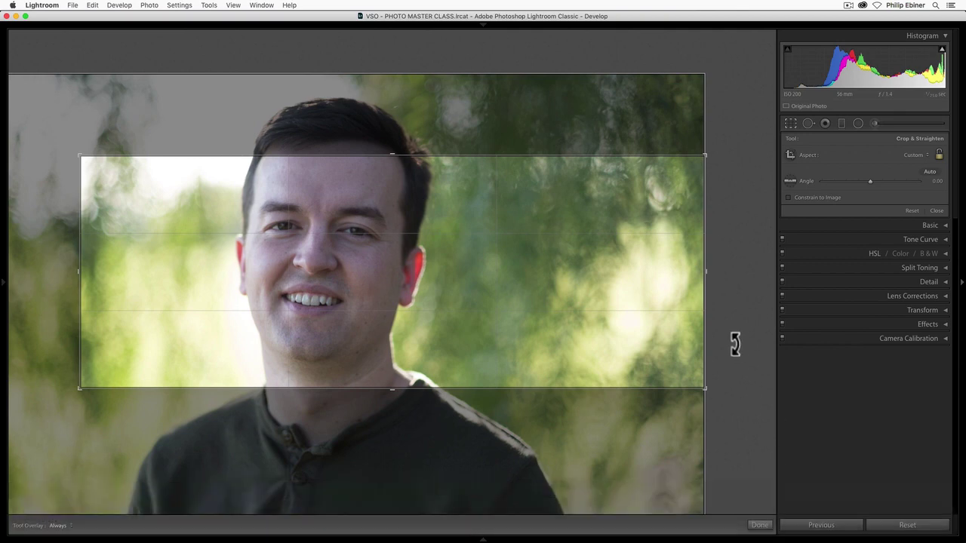
key(Return)
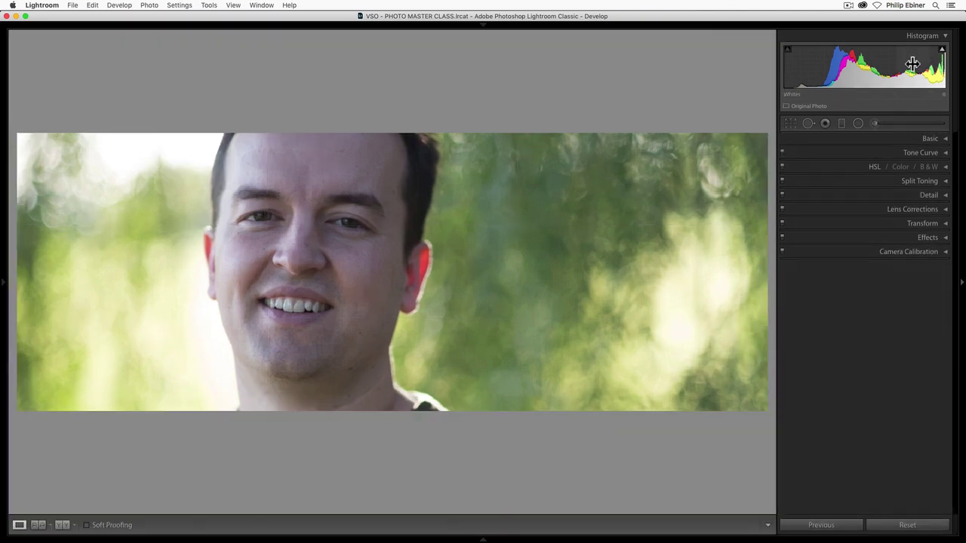
Reopen the crop, set Aspect to As Shot, then resize and reposition the crop
click(790, 124)
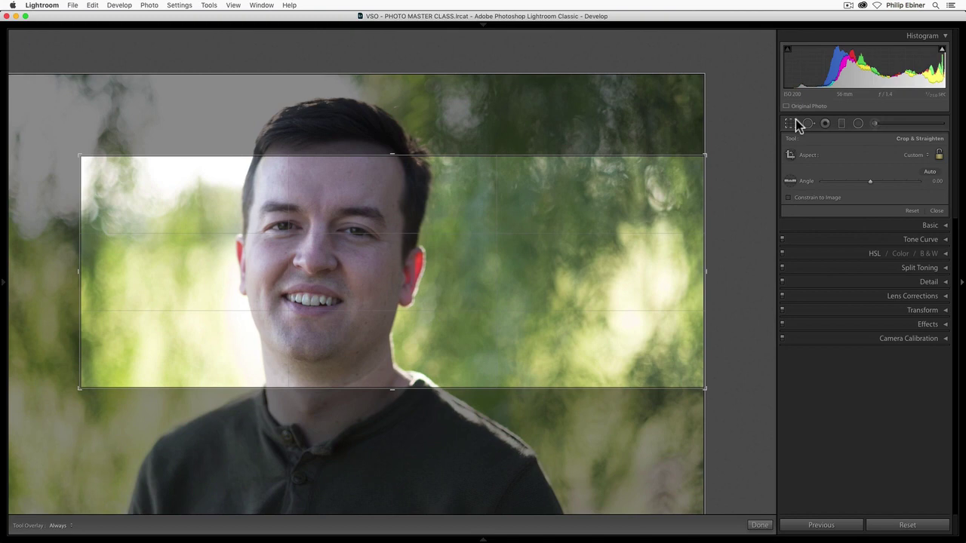
click(916, 155)
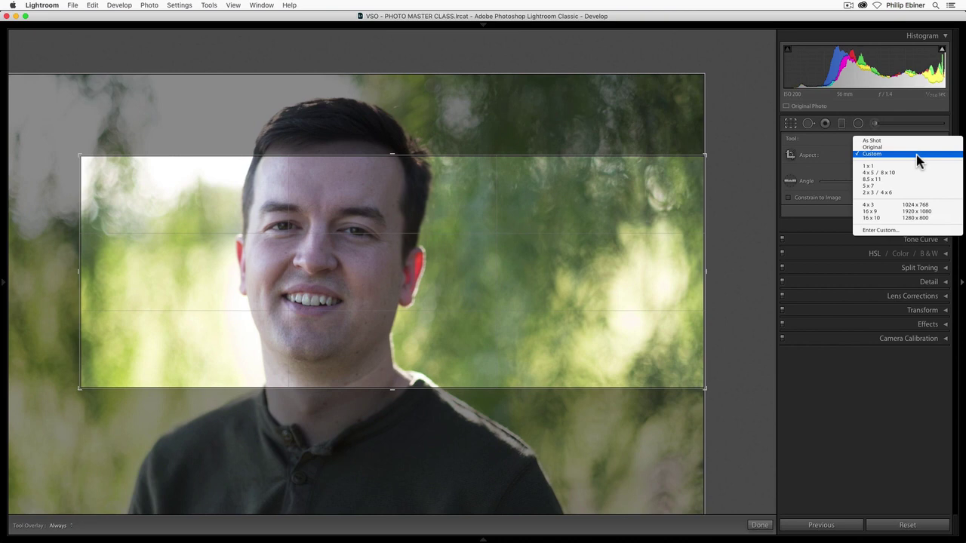
click(916, 155)
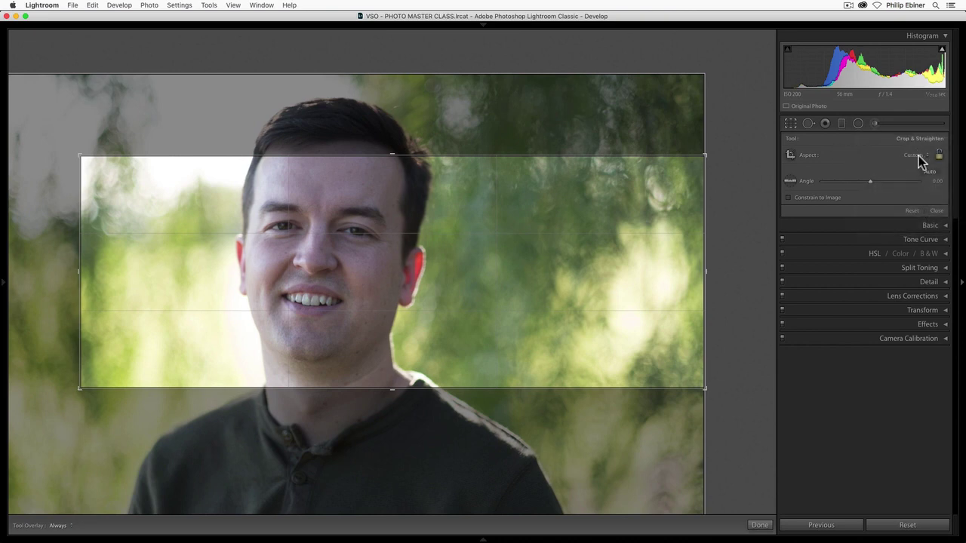
click(919, 155)
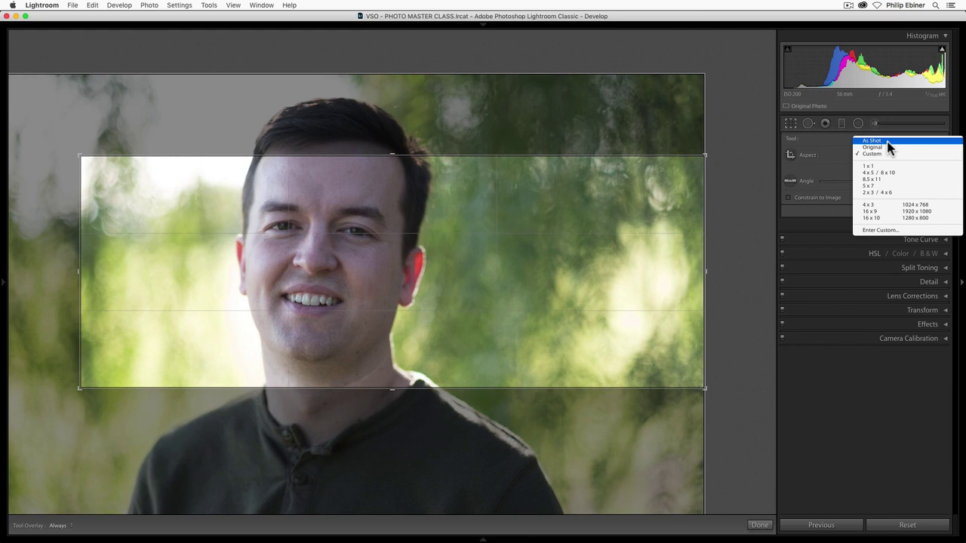
click(888, 142)
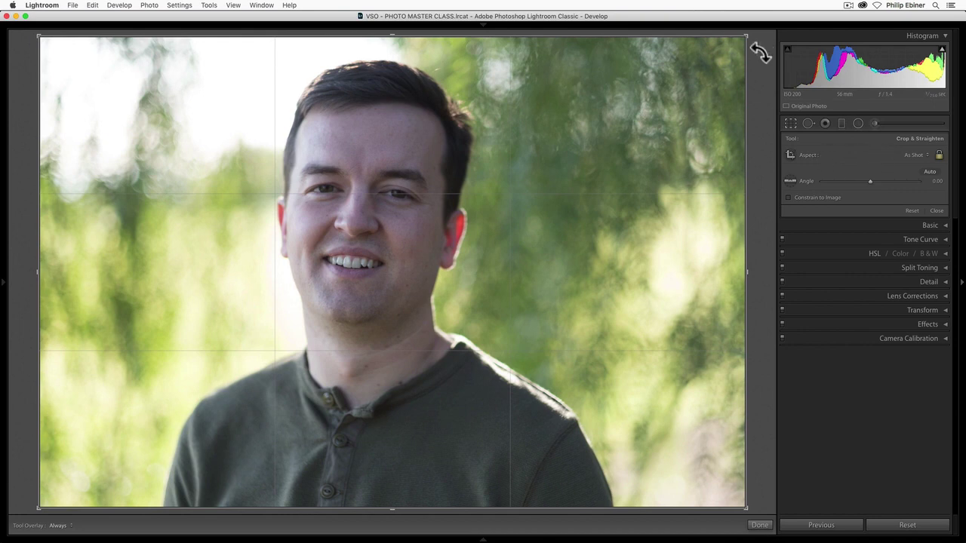
key(super)
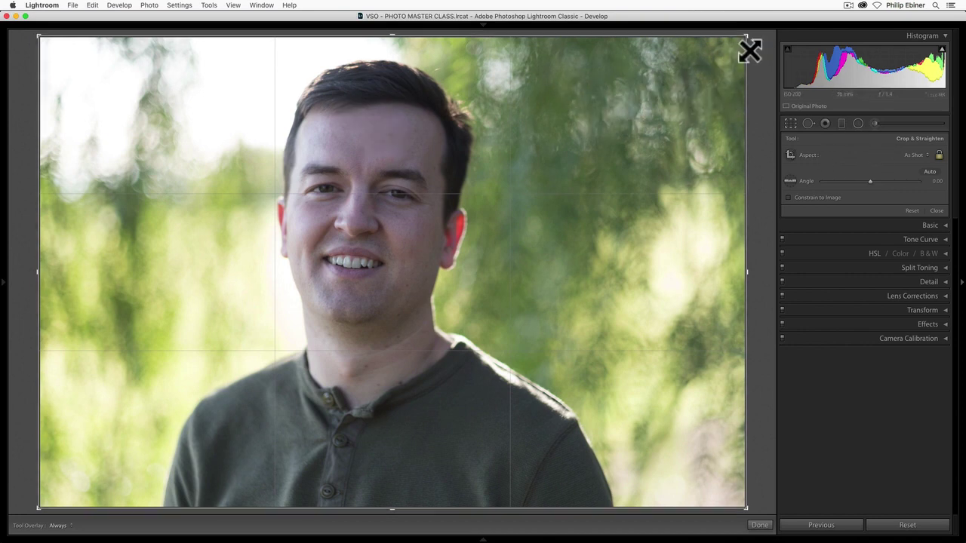
mouse_move(753, 46)
mouse_down()
mouse_move(694, 95)
mouse_move(731, 66)
mouse_up()
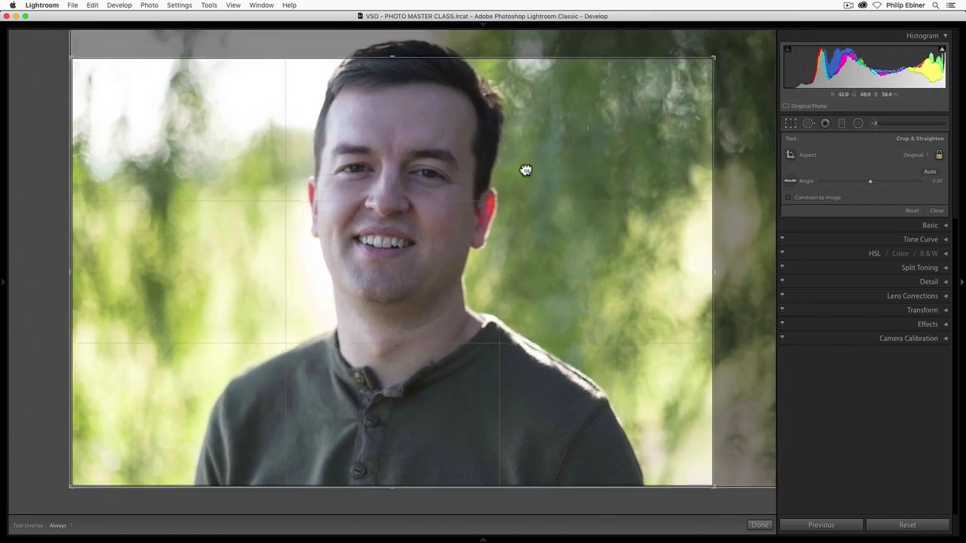
mouse_move(523, 168)
mouse_down()
mouse_move(494, 209)
mouse_move(490, 192)
mouse_up()
Switch the crop aspect to 16 x 9 and move the photo down to frame the face
click(925, 156)
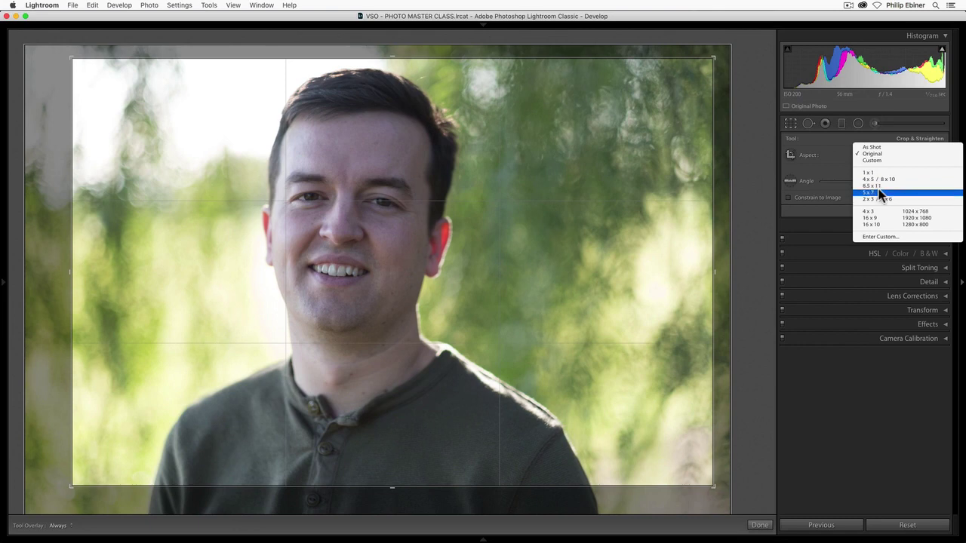
click(916, 219)
mouse_move(384, 206)
mouse_down()
mouse_move(390, 228)
mouse_move(345, 226)
mouse_up()
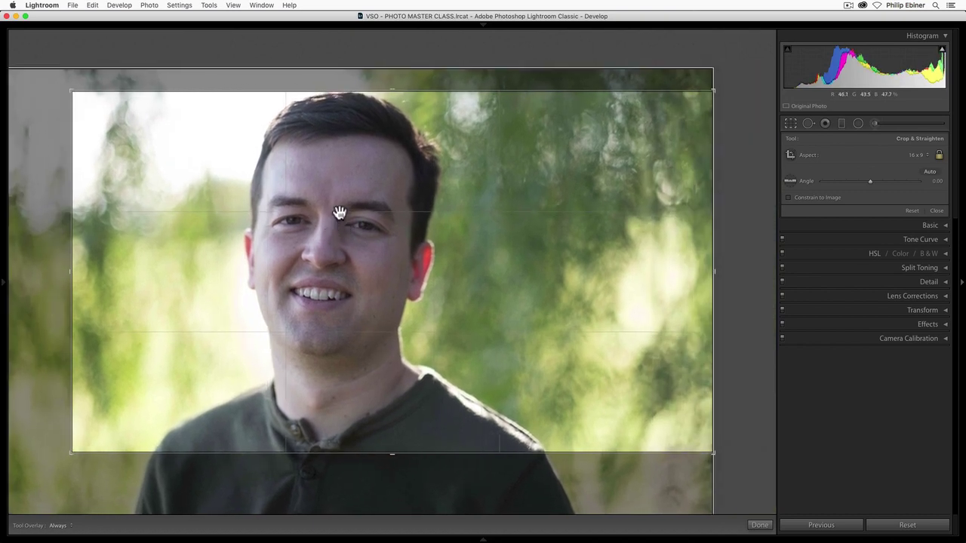
click(916, 153)
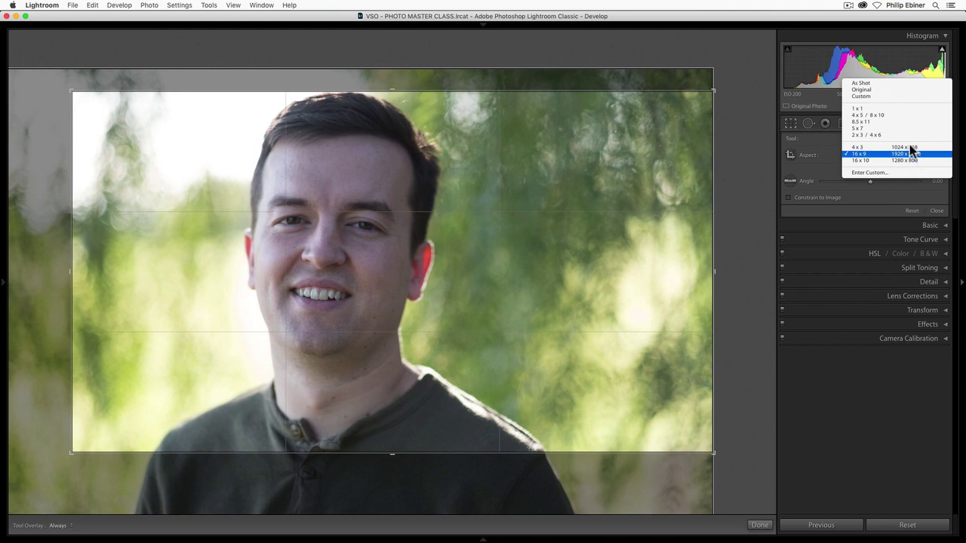
Return to As Shot proportions and tighten the crop around the man's head and shoulders
click(862, 84)
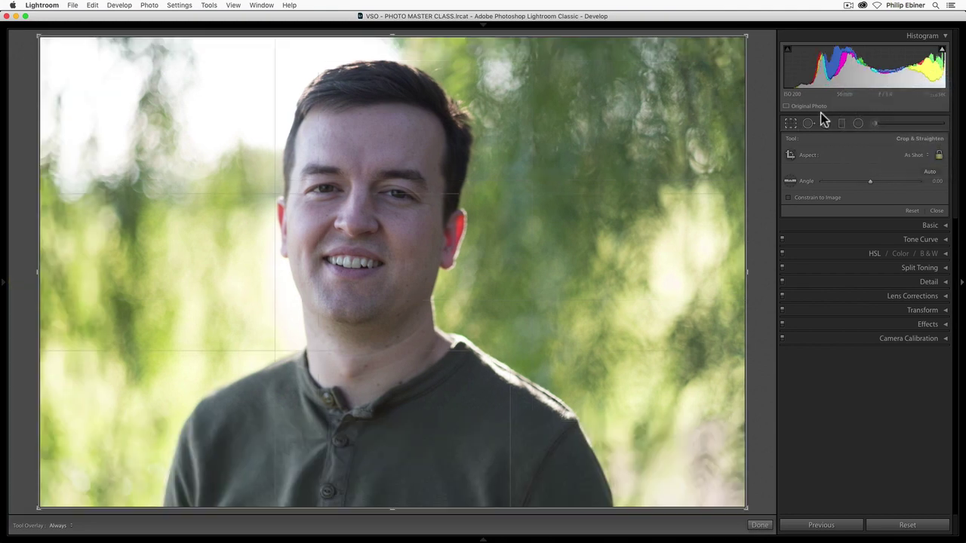
drag(38, 38, 80, 64)
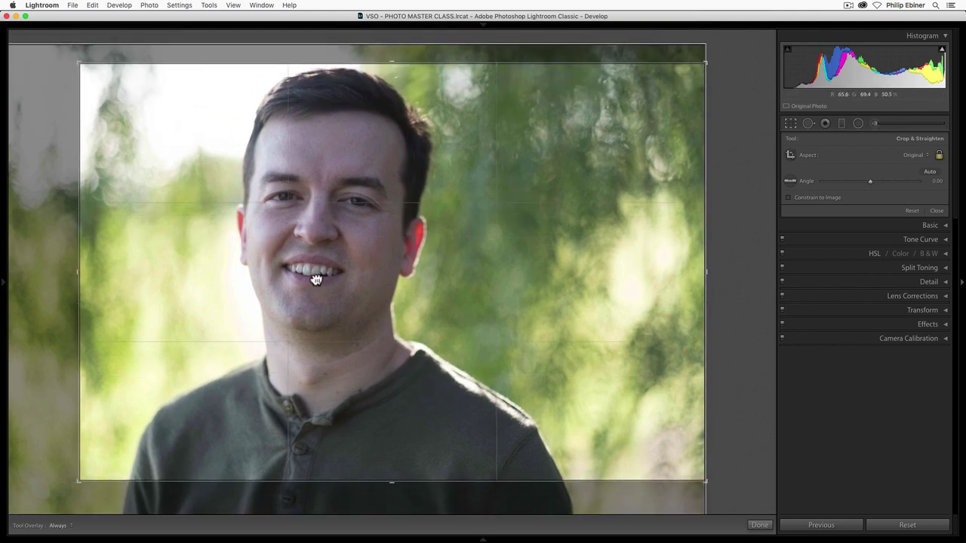
drag(375, 255, 313, 281)
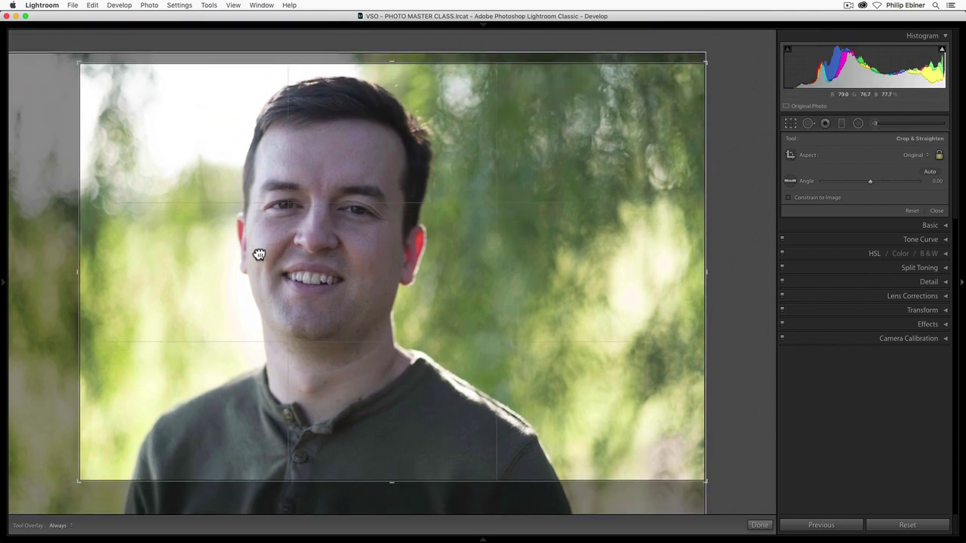
drag(164, 362, 580, 319)
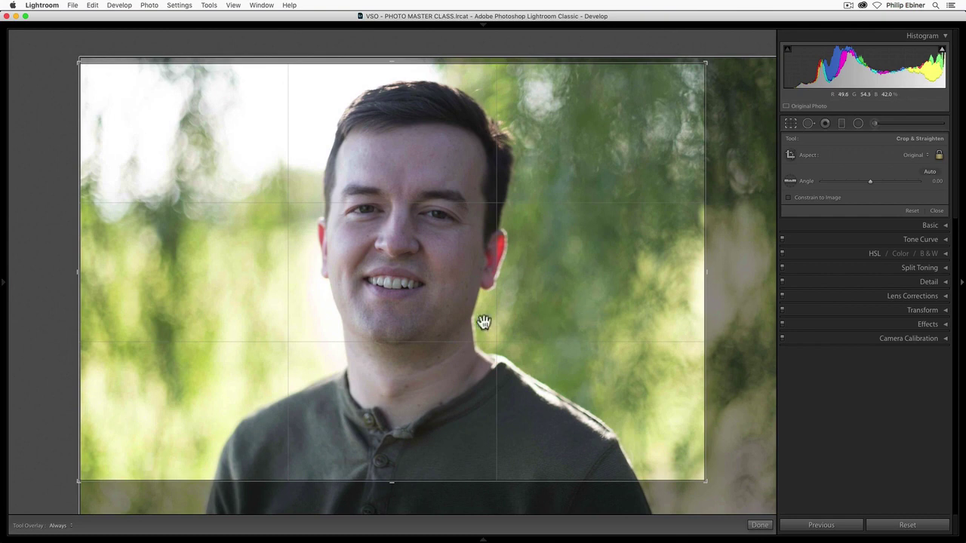
drag(693, 73, 674, 87)
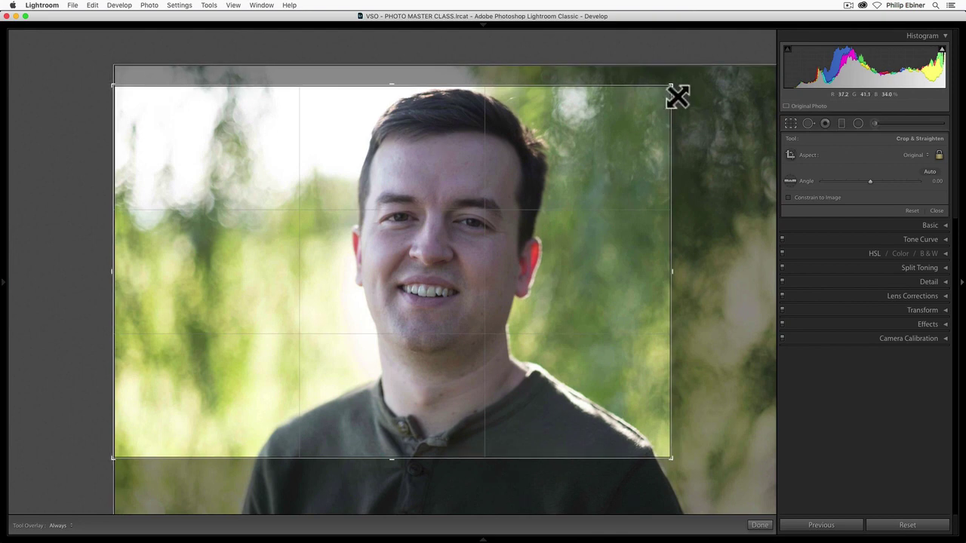
drag(673, 88, 682, 86)
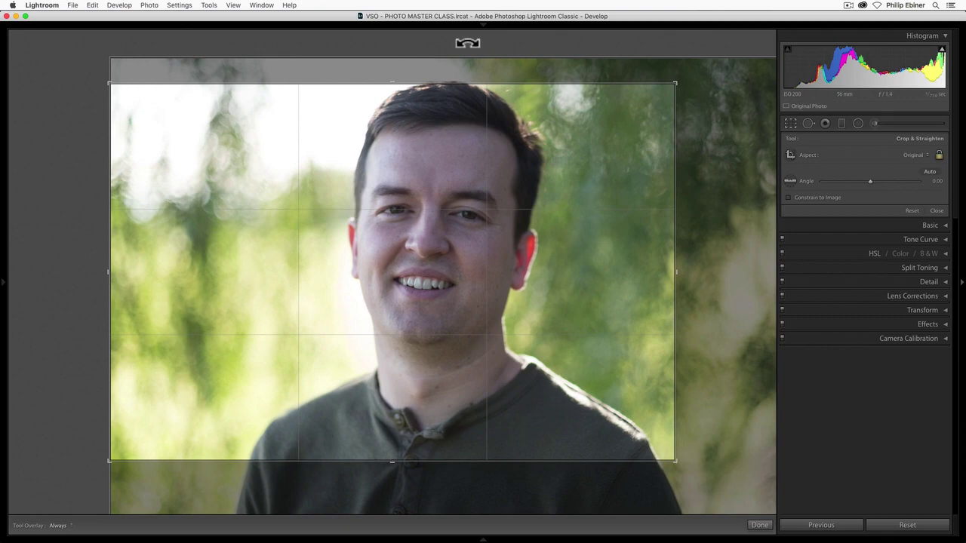
Tilt the crop about -1.03°, nudge the photo, undo an over-rotation, and apply the crop
mouse_move(714, 83)
mouse_down()
mouse_move(735, 151)
mouse_move(742, 119)
mouse_move(657, 37)
mouse_move(717, 85)
mouse_move(711, 69)
mouse_move(715, 76)
mouse_up()
drag(511, 157, 535, 168)
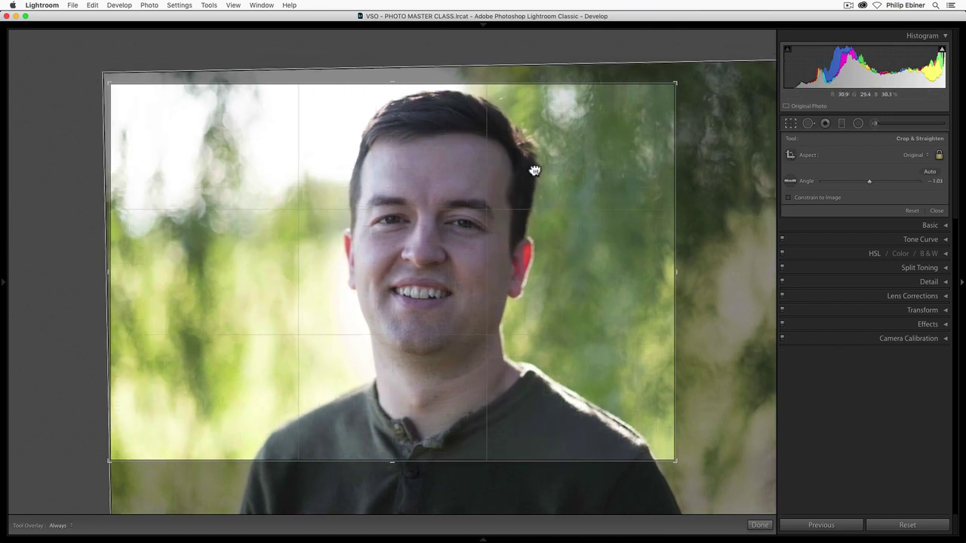
drag(409, 226, 416, 220)
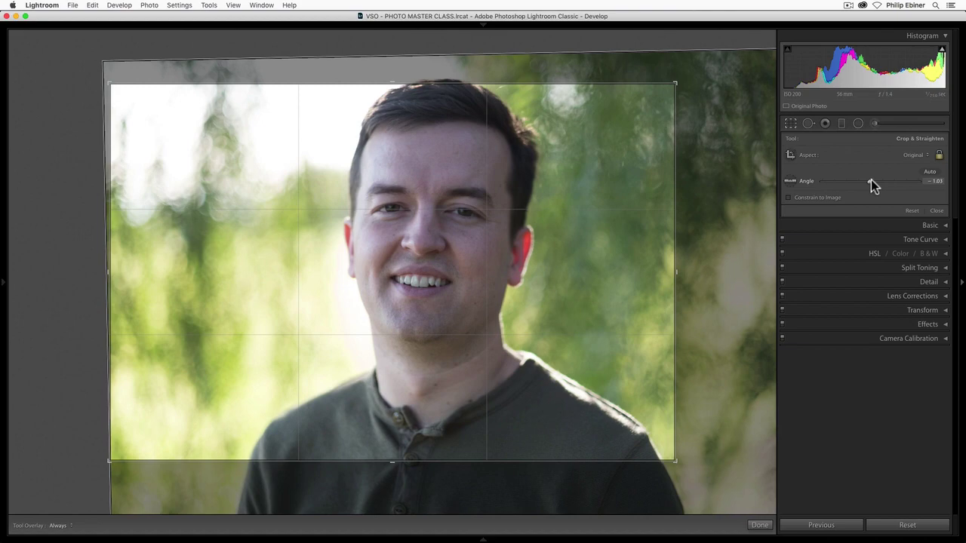
mouse_move(870, 181)
mouse_down()
mouse_move(894, 181)
mouse_move(854, 182)
mouse_up()
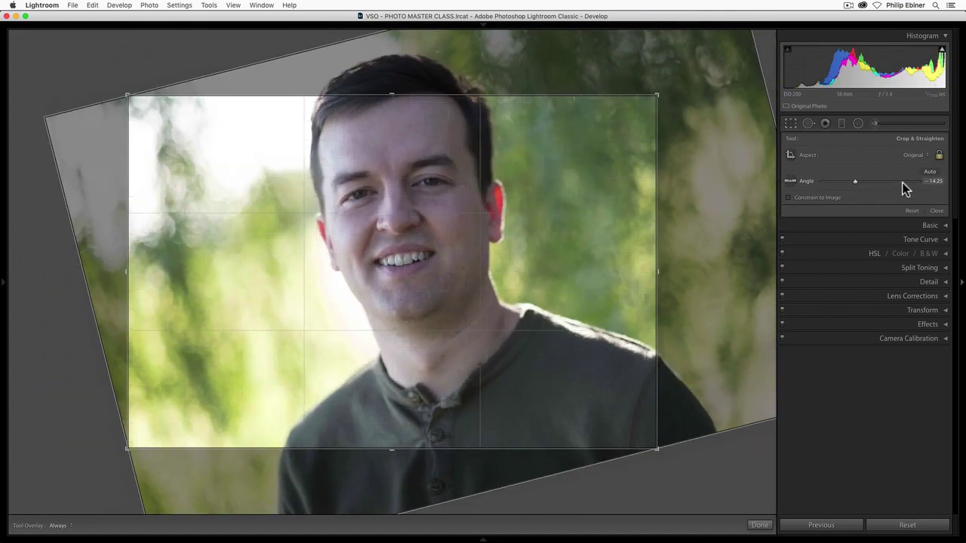
key(super+z)
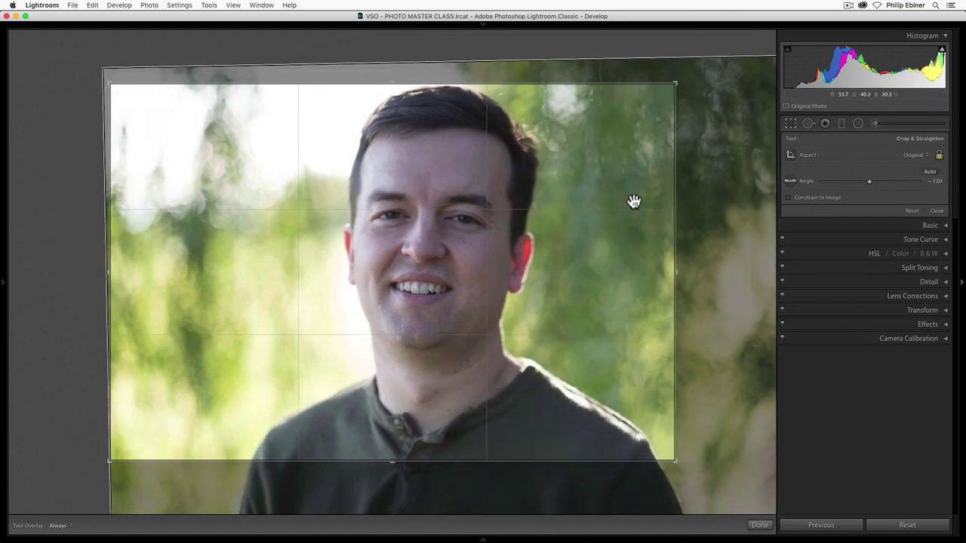
key(Return)
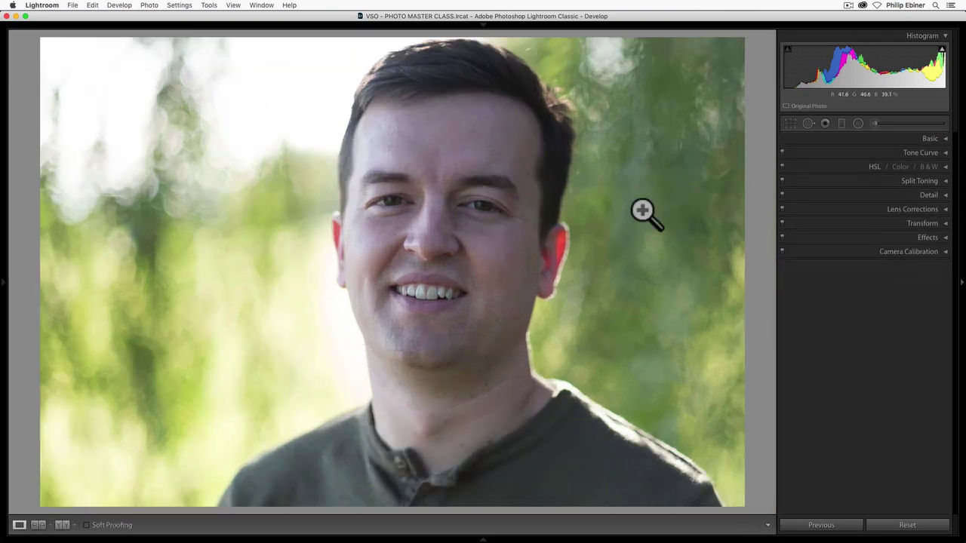
Reveal the filmstrip and open the running man photo, after briefly viewing the night light-trail shot
click(483, 537)
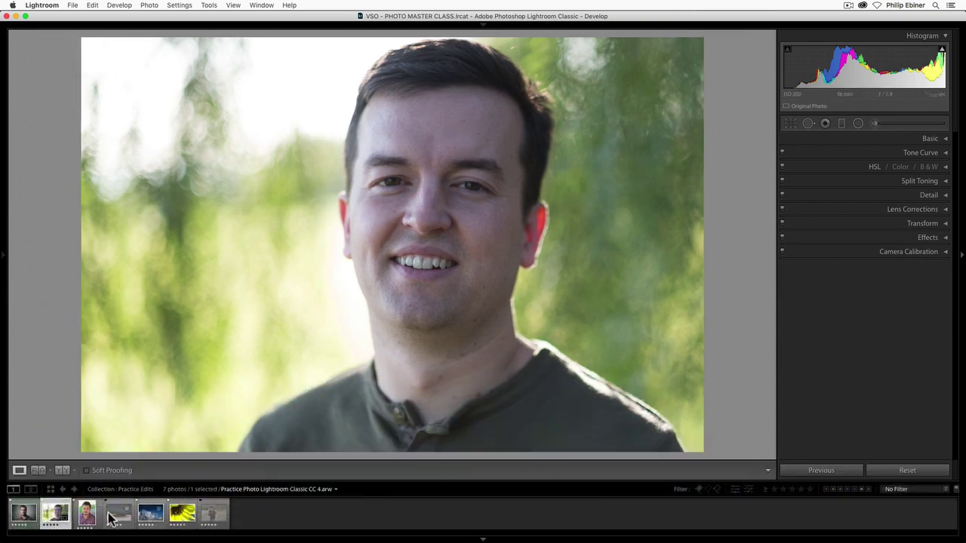
click(213, 513)
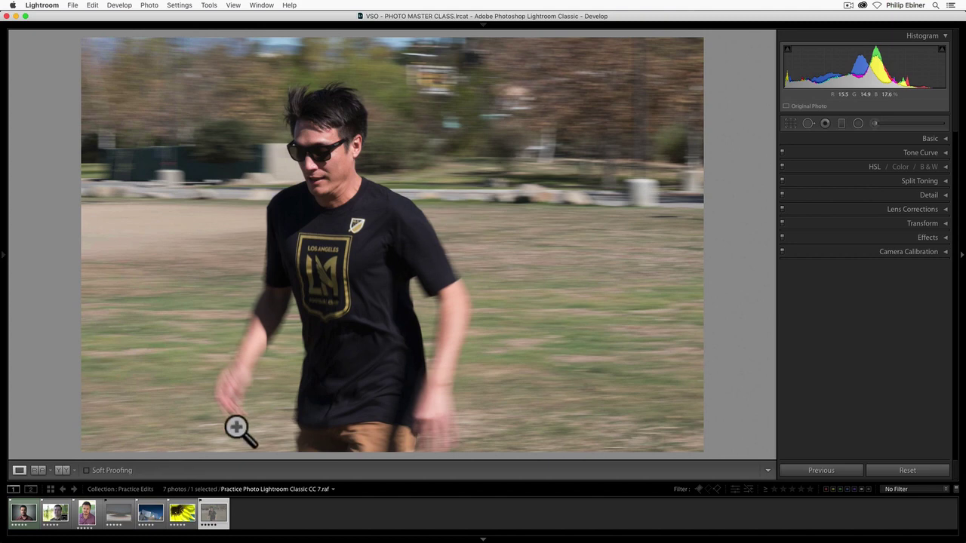
click(123, 518)
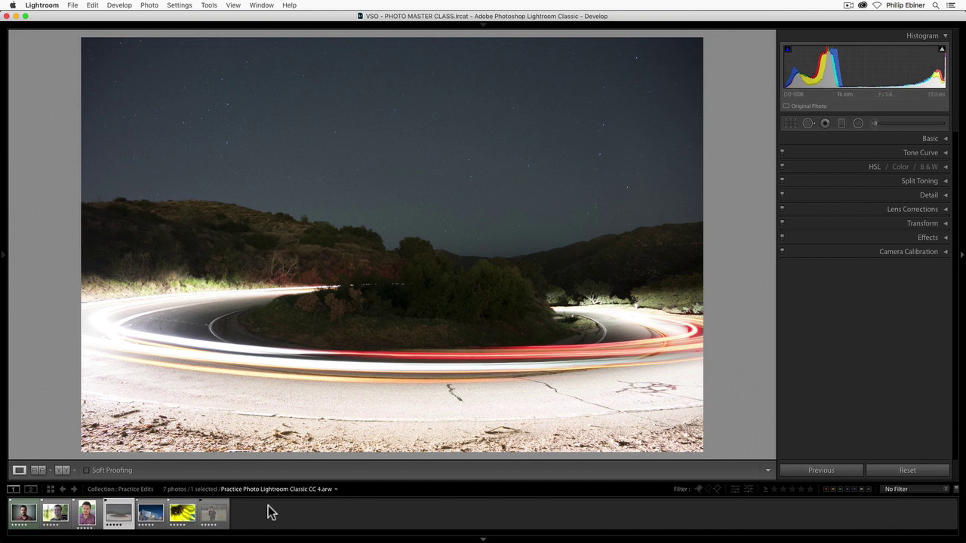
click(220, 516)
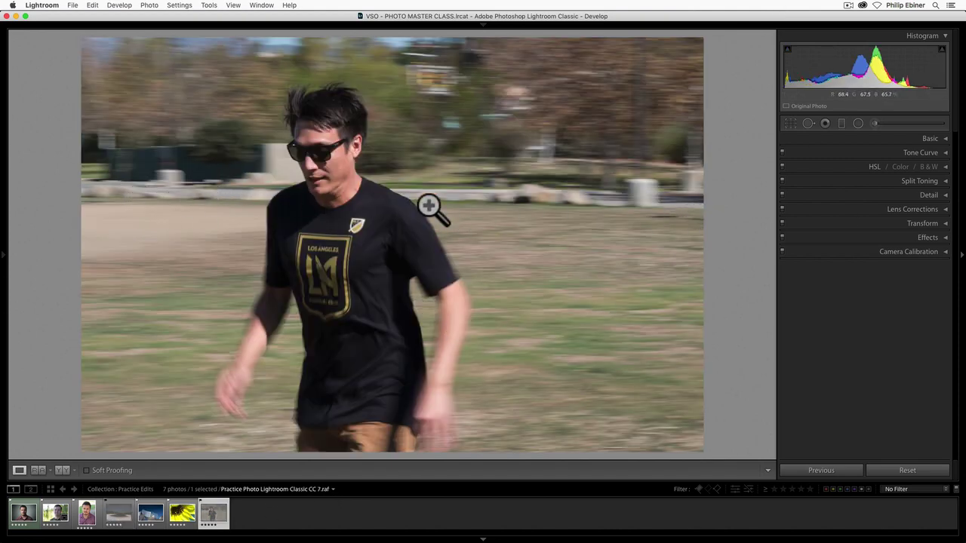
Trace the park horizon with the Straighten tool to level the running man photo
click(791, 124)
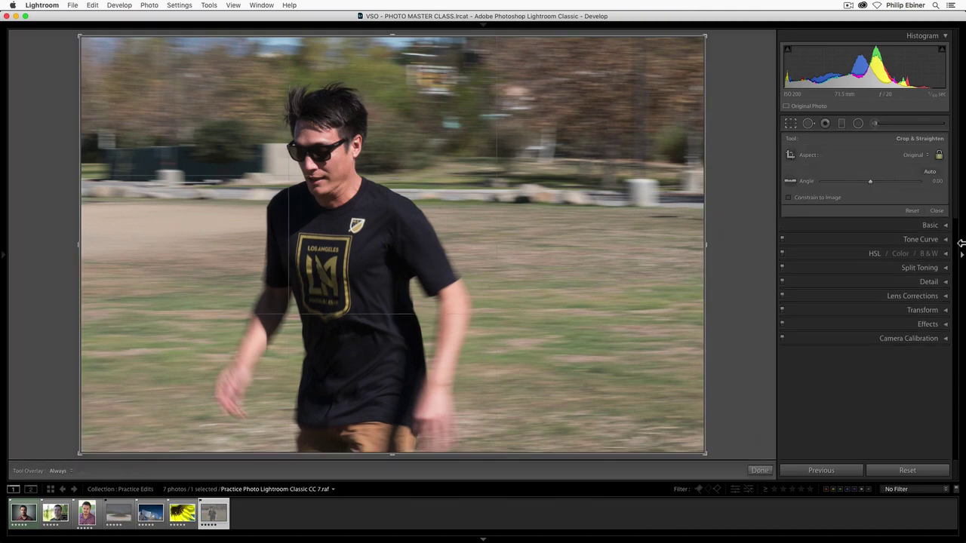
click(790, 185)
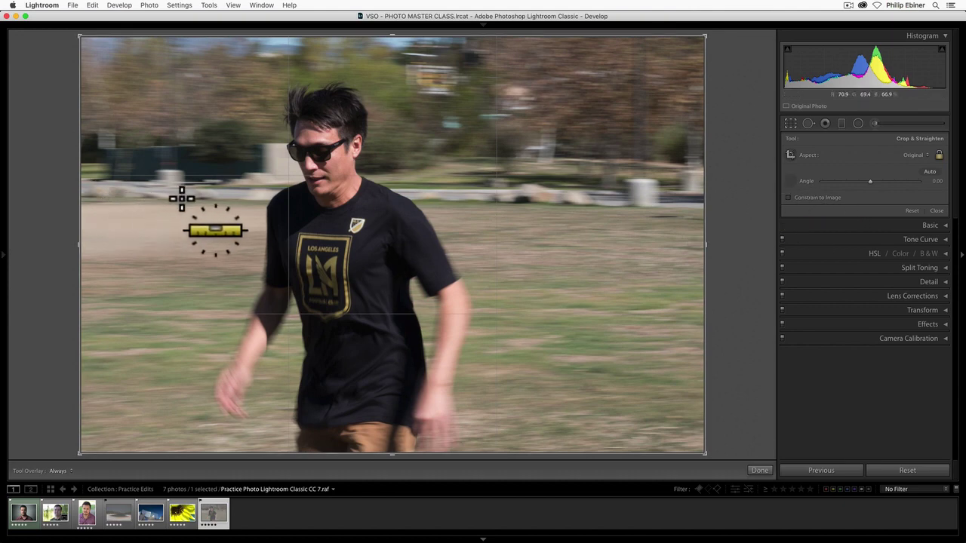
drag(193, 194, 648, 203)
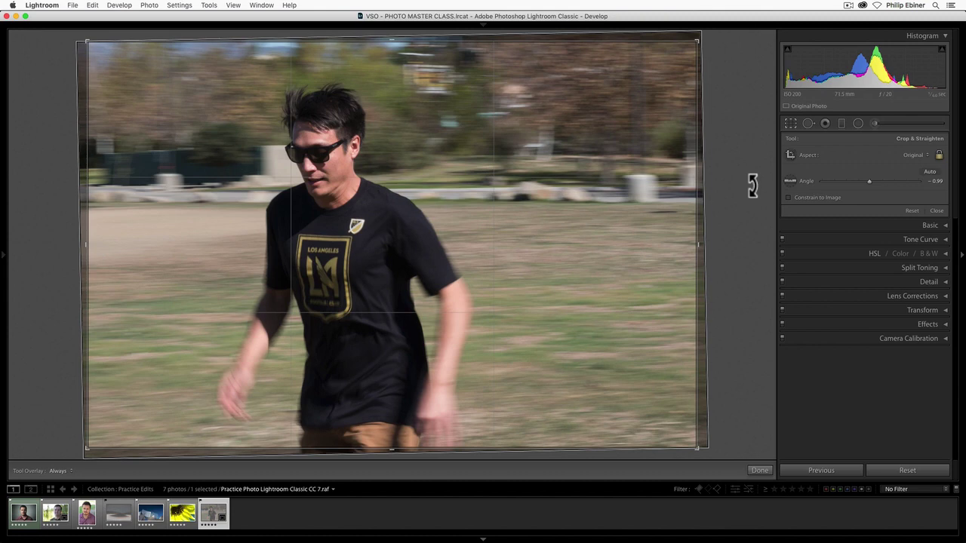
Commit the levelled crop on the running-man photo and reopen the smiling portrait
key(Return)
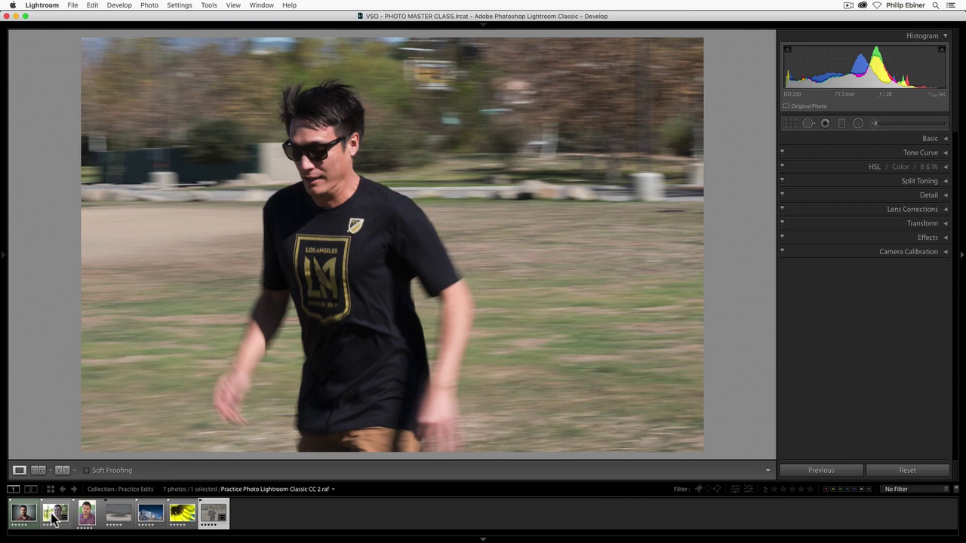
click(51, 514)
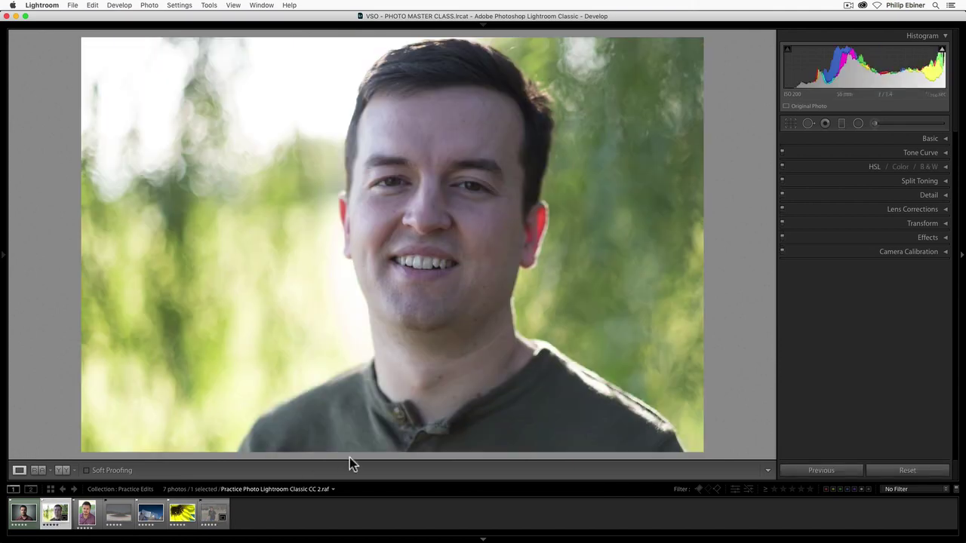